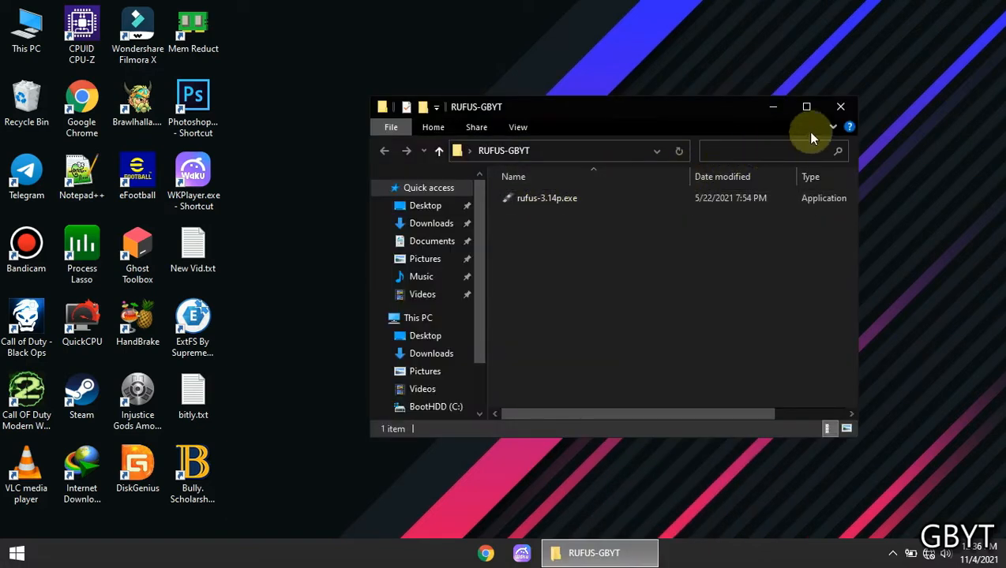
- Close the RUFUS-GBYT folder, then open This PC in a maximized File Explorer window and refresh the drive list
click(840, 111)
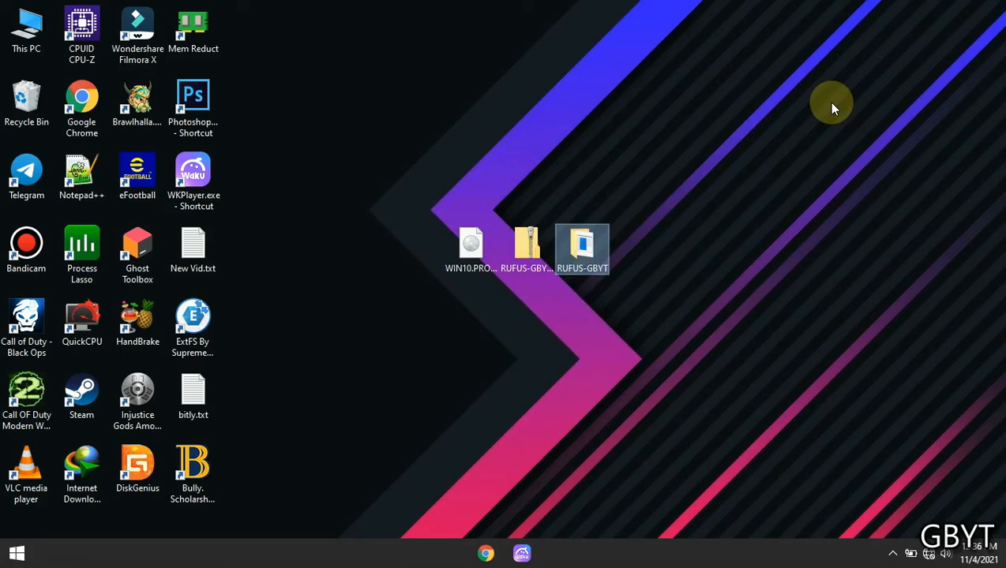
click(231, 278)
key(super+e)
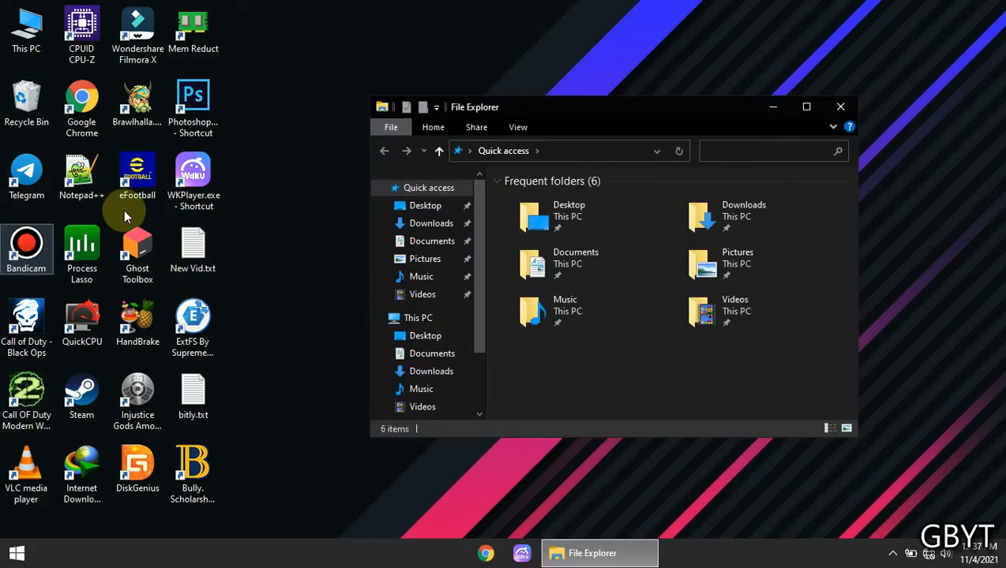
click(807, 107)
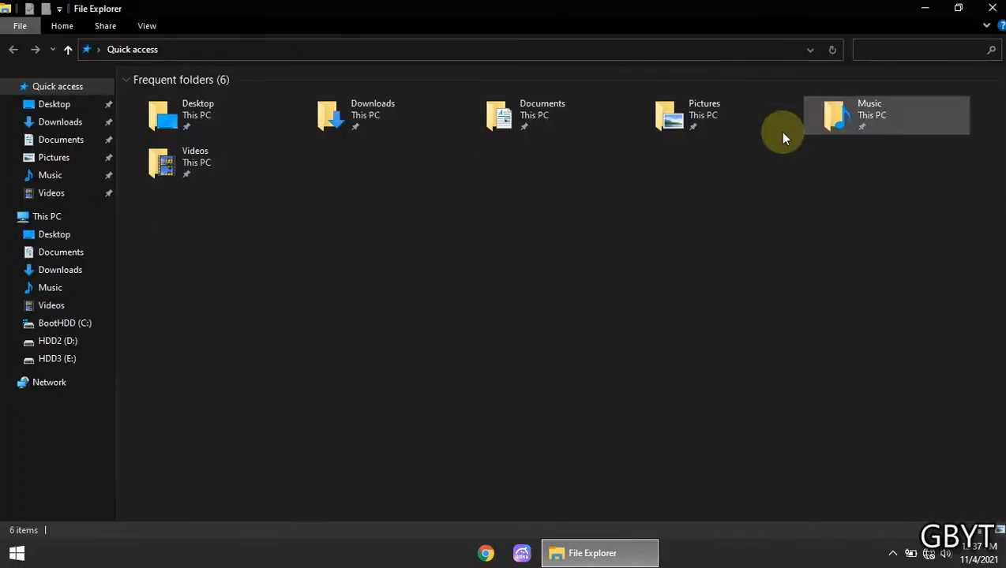
click(75, 216)
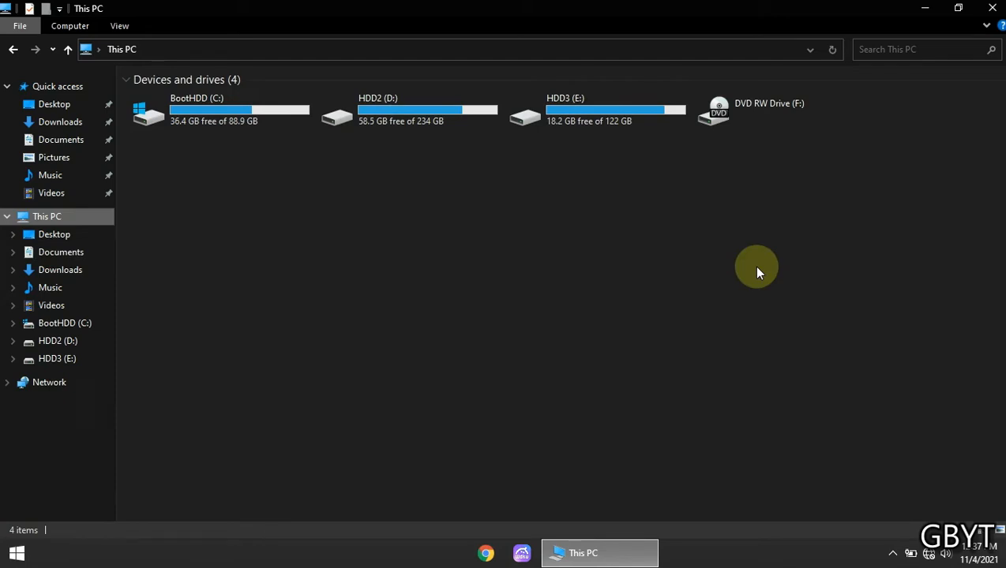
right_click(605, 249)
click(643, 308)
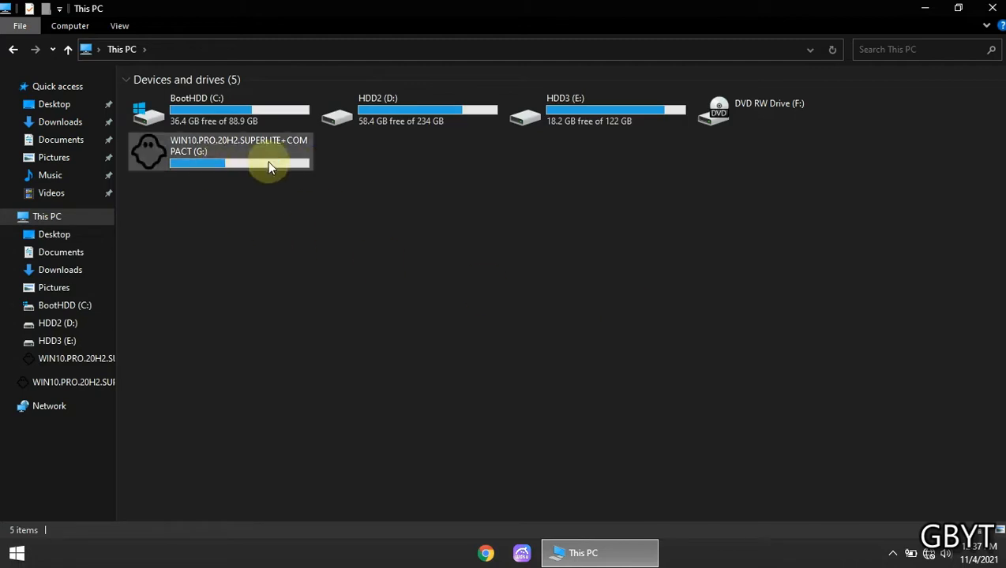
- Open the format settings of the WIN10.PRO.20H2.SUPERLITE+COMPACT (G:) drive and restore the device defaults
right_click(238, 163)
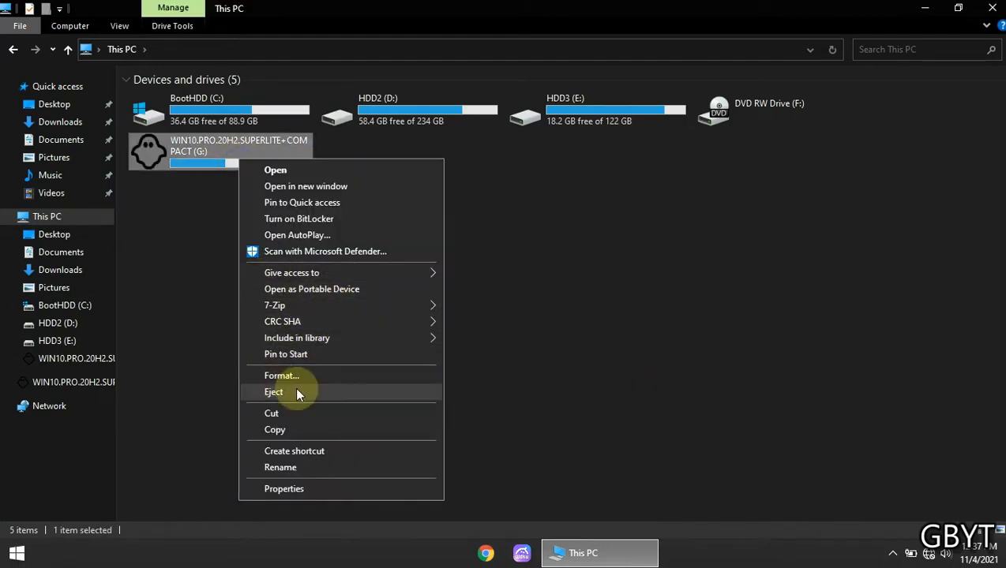
click(314, 377)
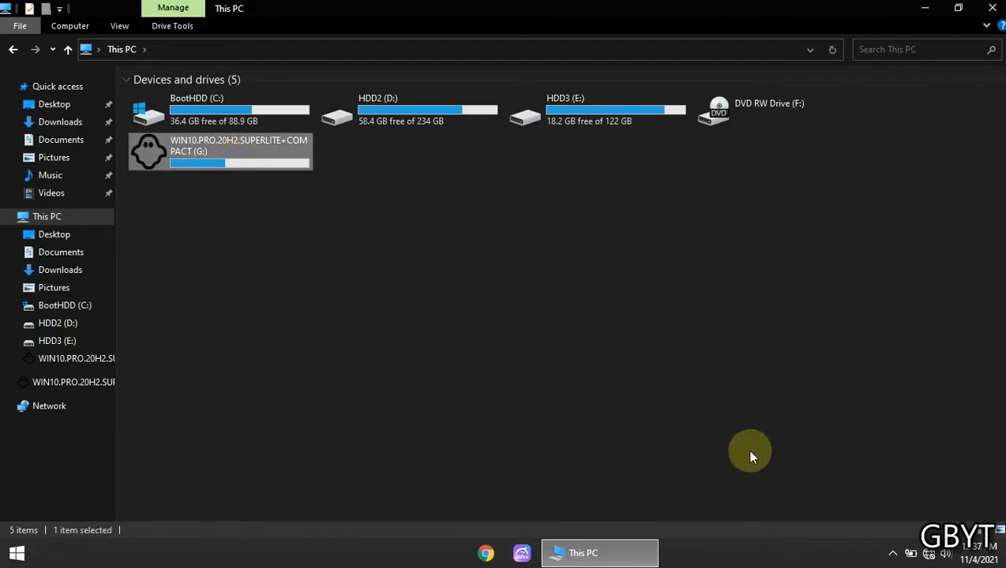
click(100, 300)
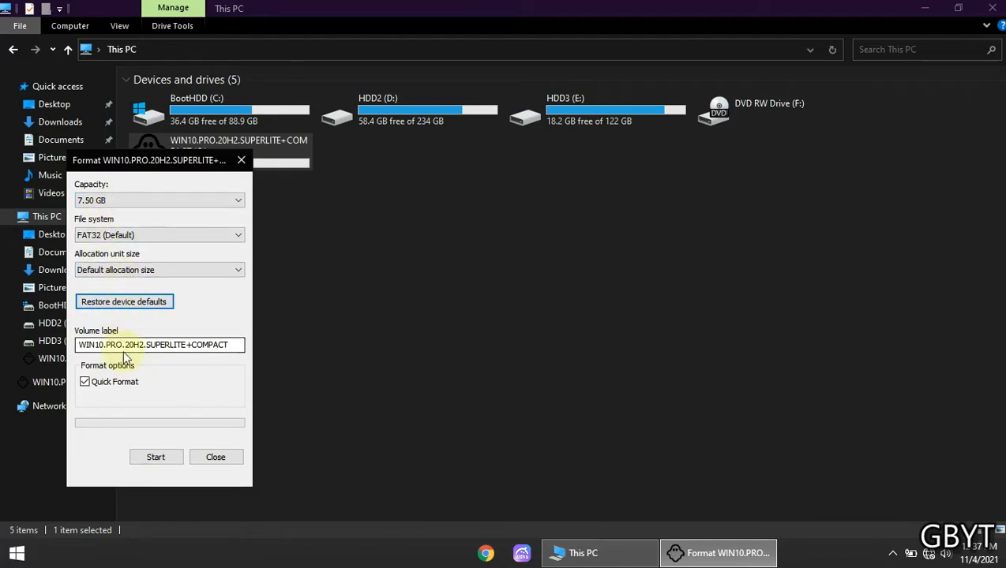
- Try to quick-format drive G: with its existing volume label
click(154, 456)
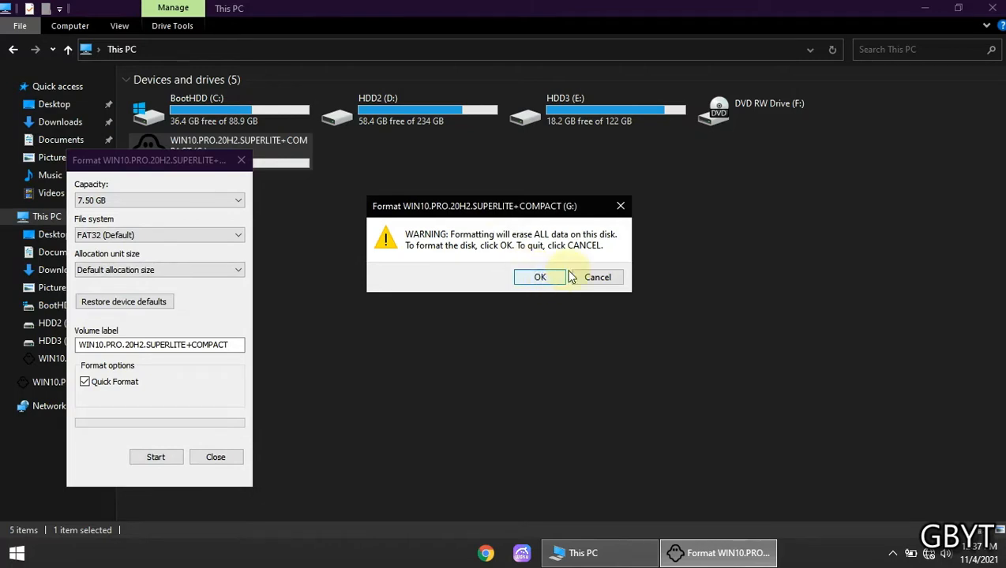
click(536, 276)
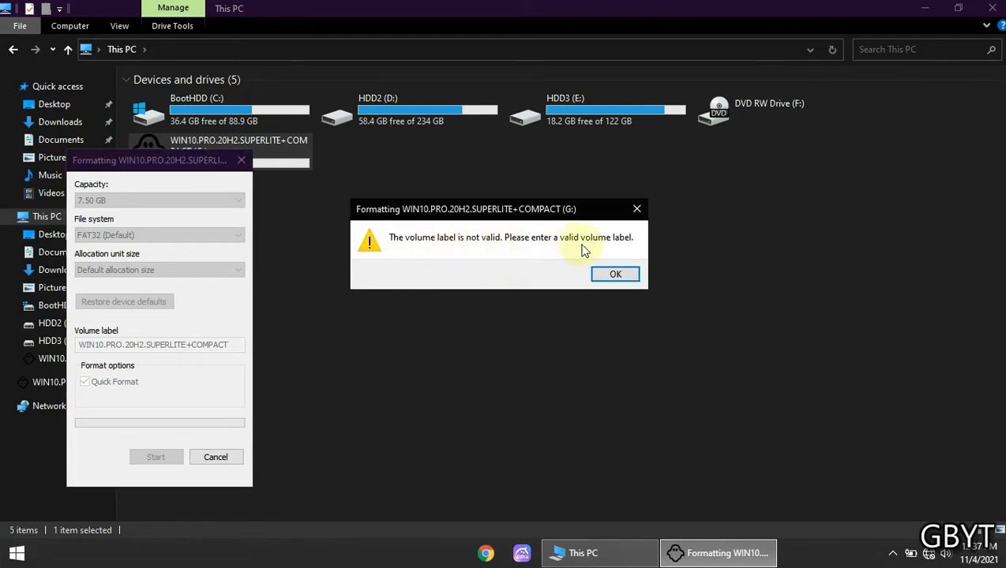
click(616, 276)
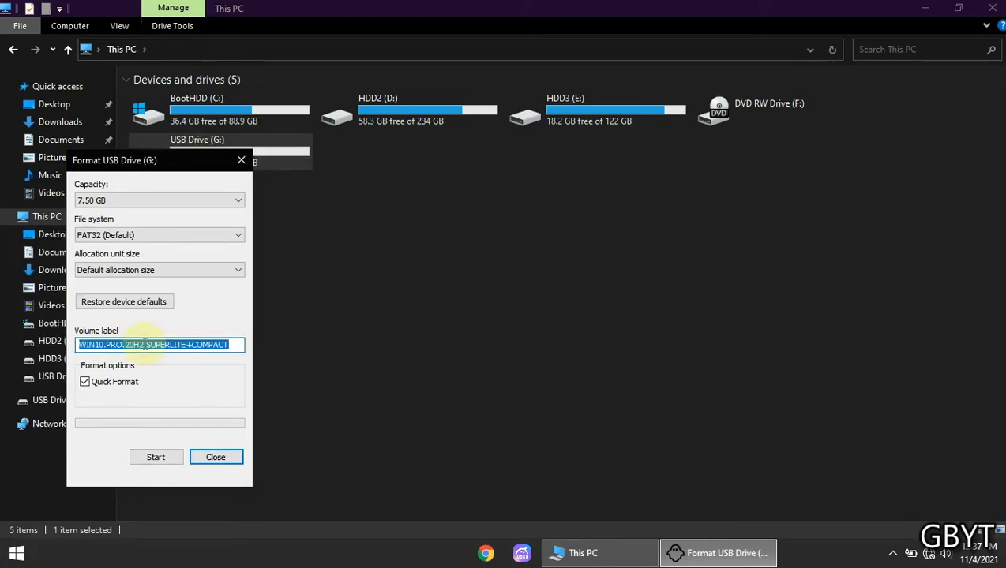
- Set the volume label to USB DRIVE, quick-format drive G: as FAT32, and close the format dialog and File Explorer
key(BackSpace)
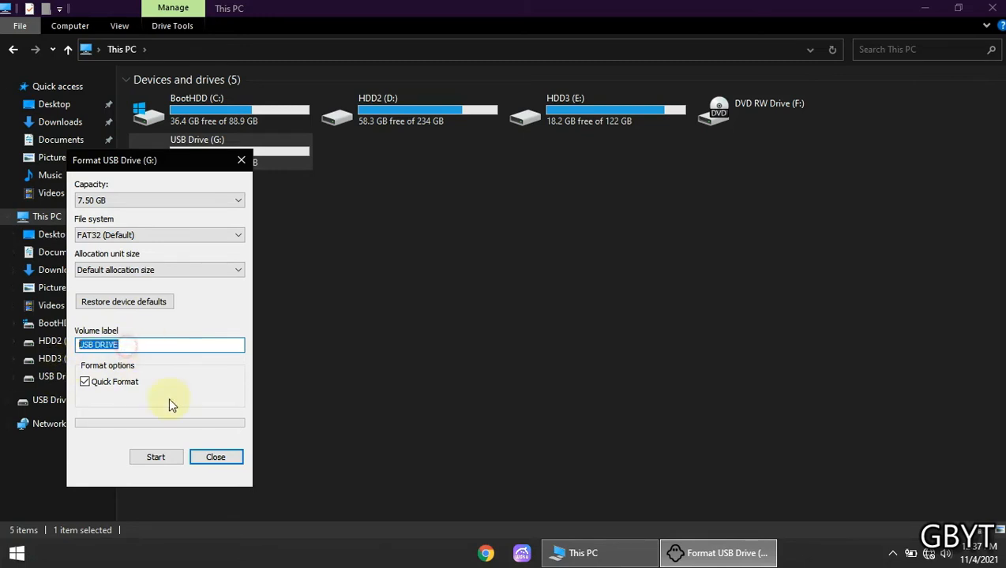
click(182, 457)
click(534, 284)
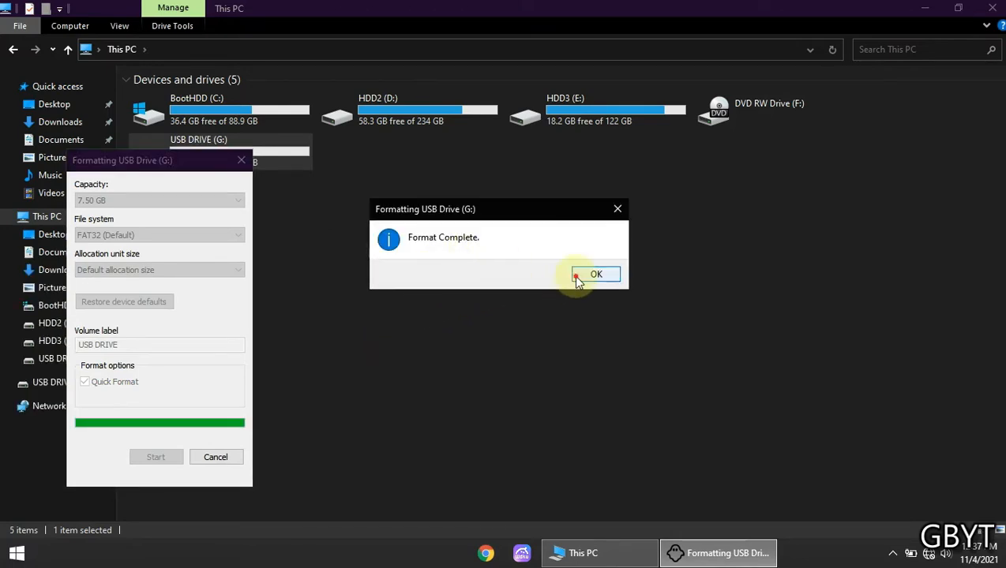
click(595, 275)
click(216, 457)
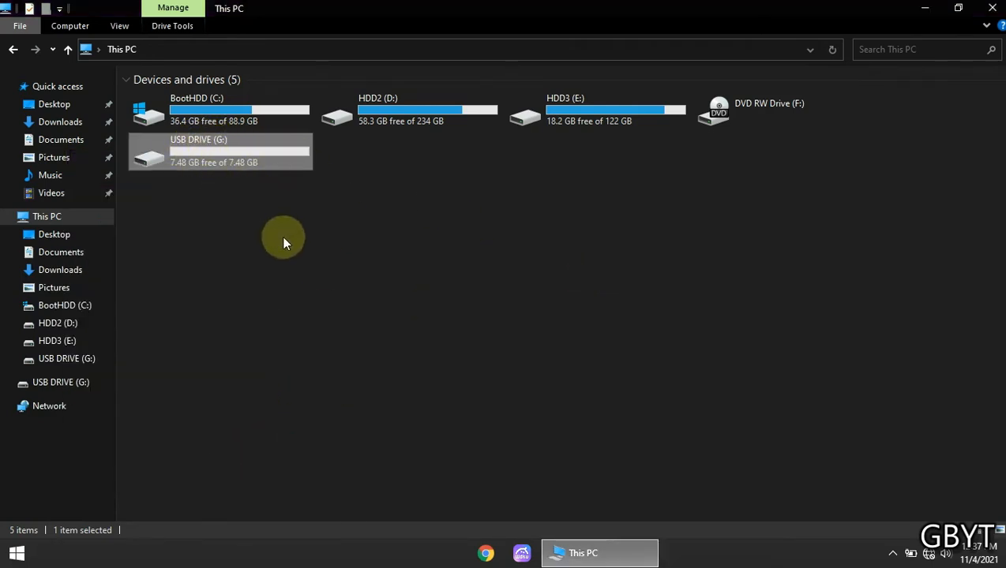
click(993, 8)
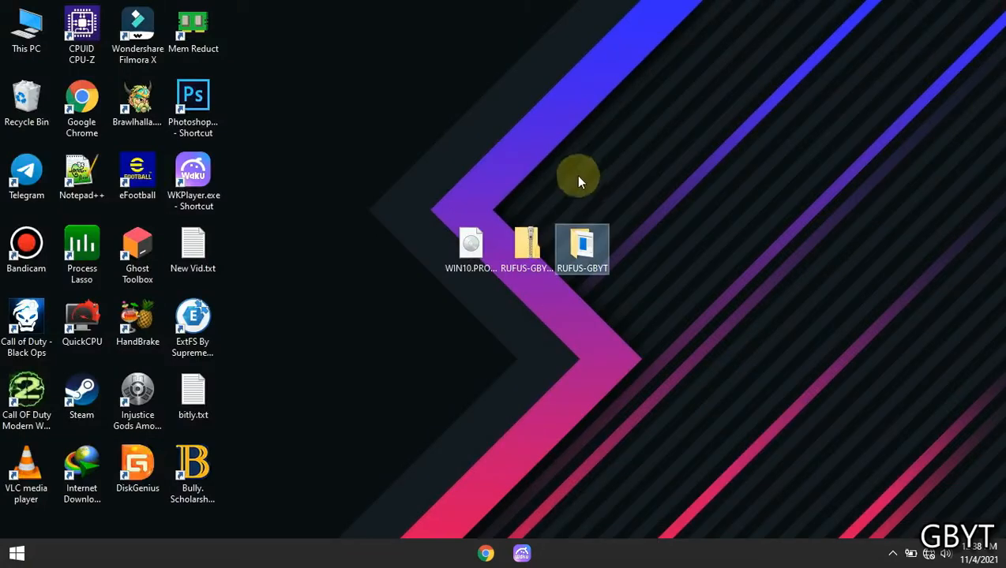
- Move rufus-3.14p.exe from the RUFUS-GBYT folder to the desktop, close the folder and refresh the desktop
click(587, 242)
right_click(595, 246)
click(638, 173)
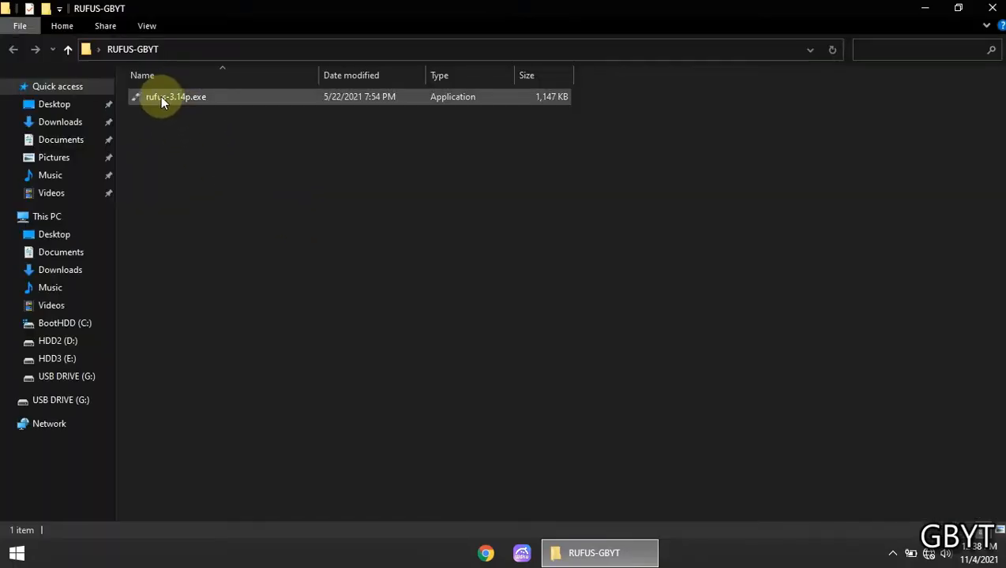
drag(250, 3, 605, 117)
drag(537, 213, 664, 246)
click(824, 120)
right_click(787, 229)
click(825, 272)
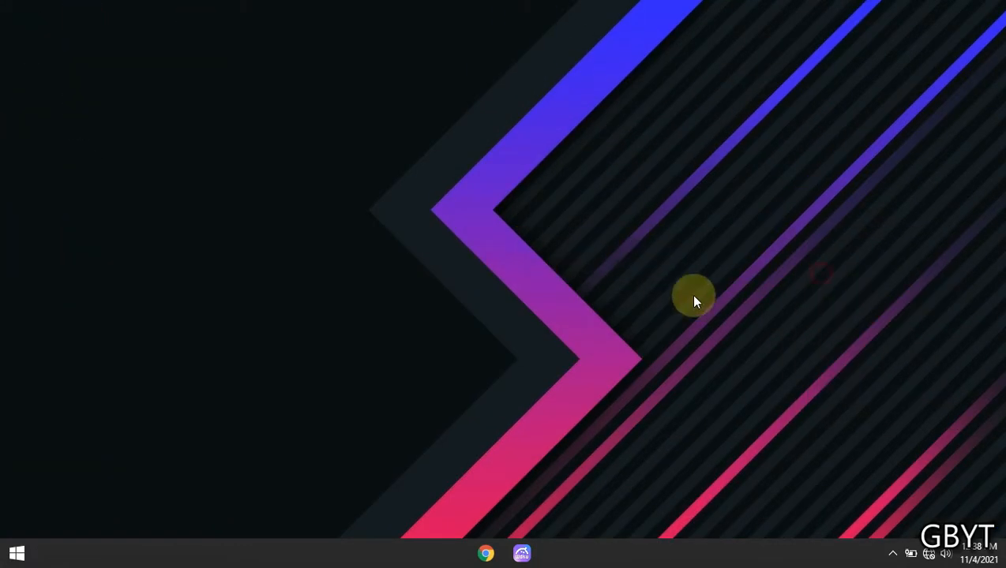
- Run rufus-3.14p.exe from the desktop as administrator and decline online update checks
right_click(641, 241)
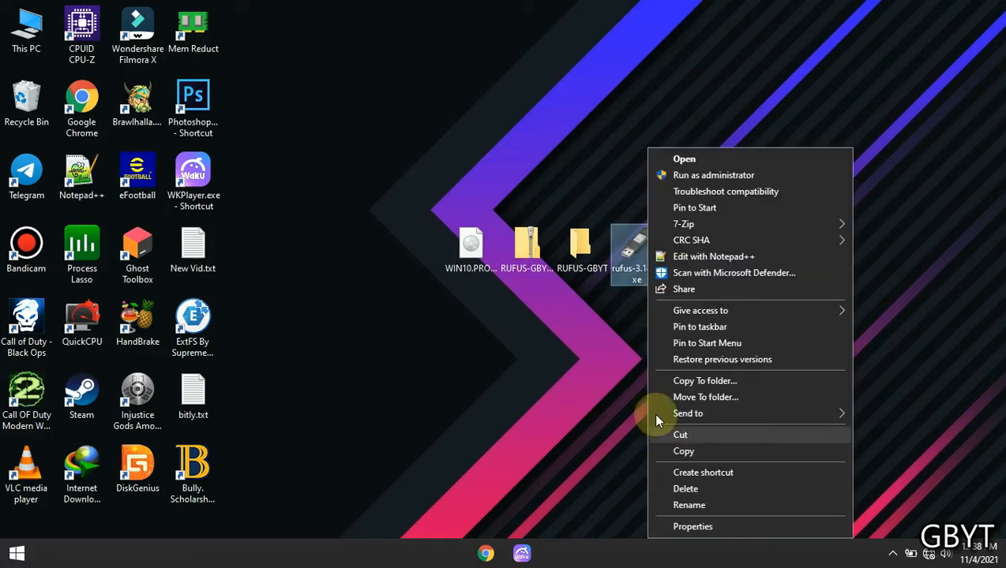
click(695, 177)
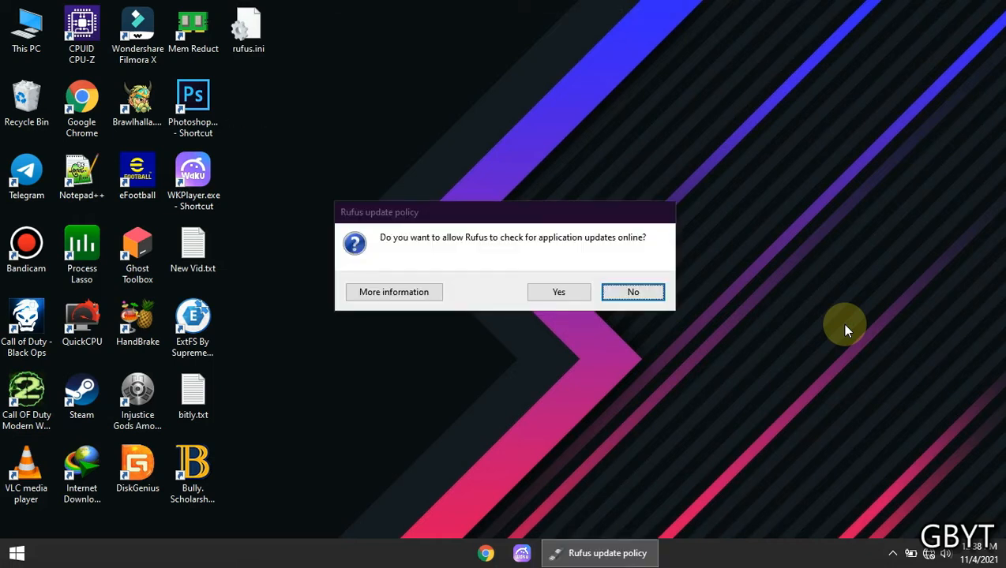
click(634, 293)
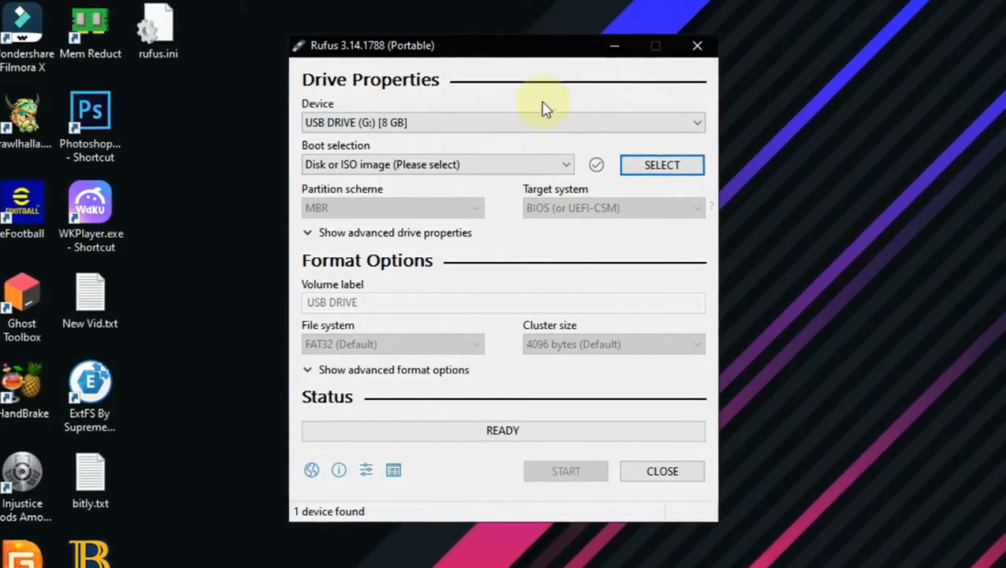
- Choose USB DRIVE (G:) [8 GB] as the device and Disk or ISO image as the boot selection
click(343, 122)
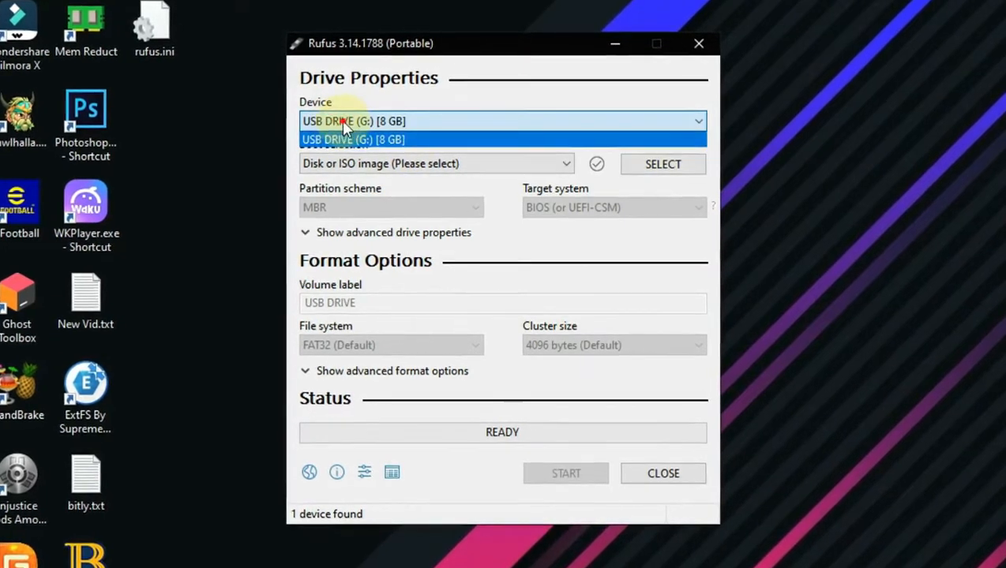
click(342, 121)
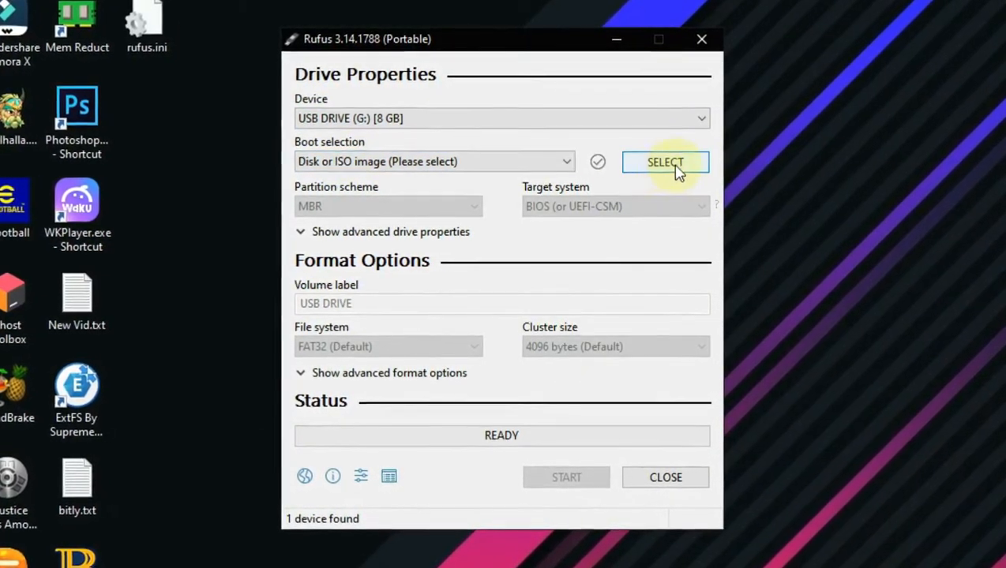
click(531, 163)
click(371, 208)
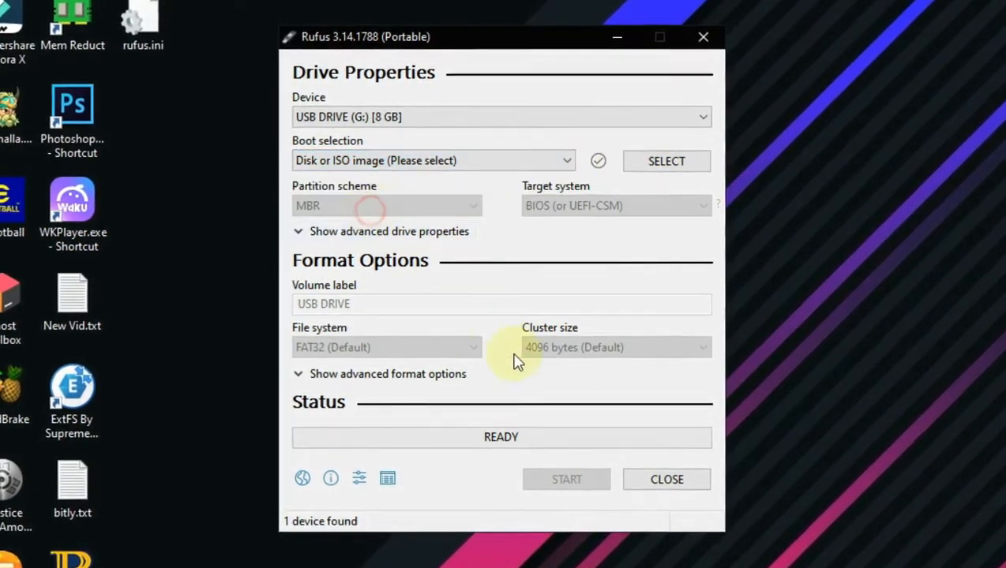
- Load the WIN10.PRO.20H2.SUPERLITE+COMPACT ISO image from the Desktop folder as the boot image
click(635, 163)
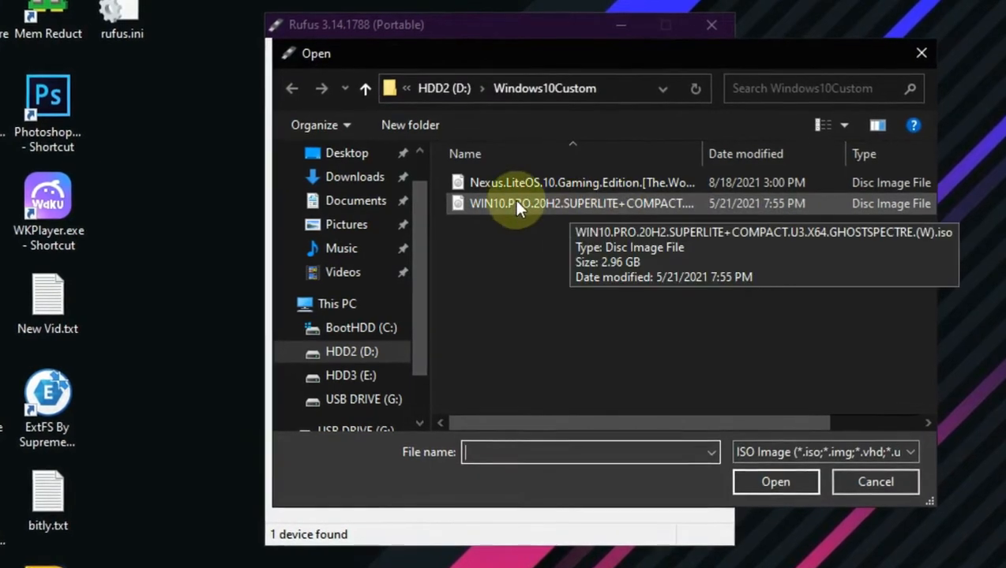
click(524, 203)
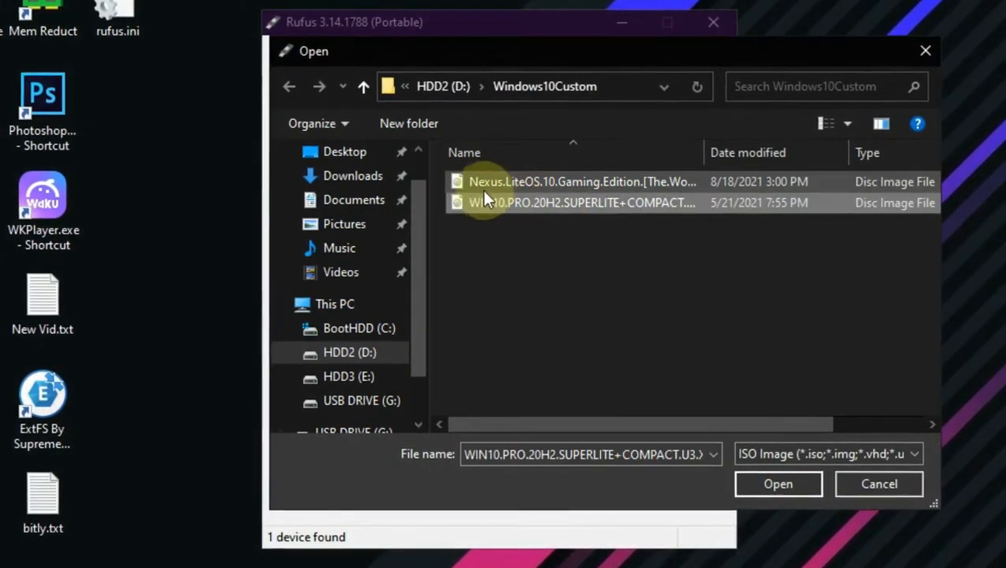
click(343, 152)
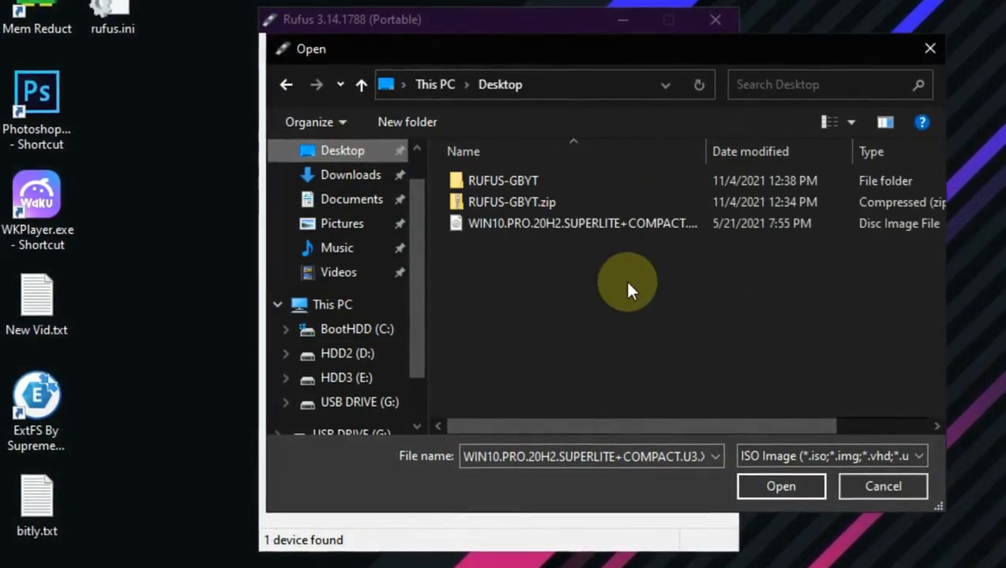
click(523, 223)
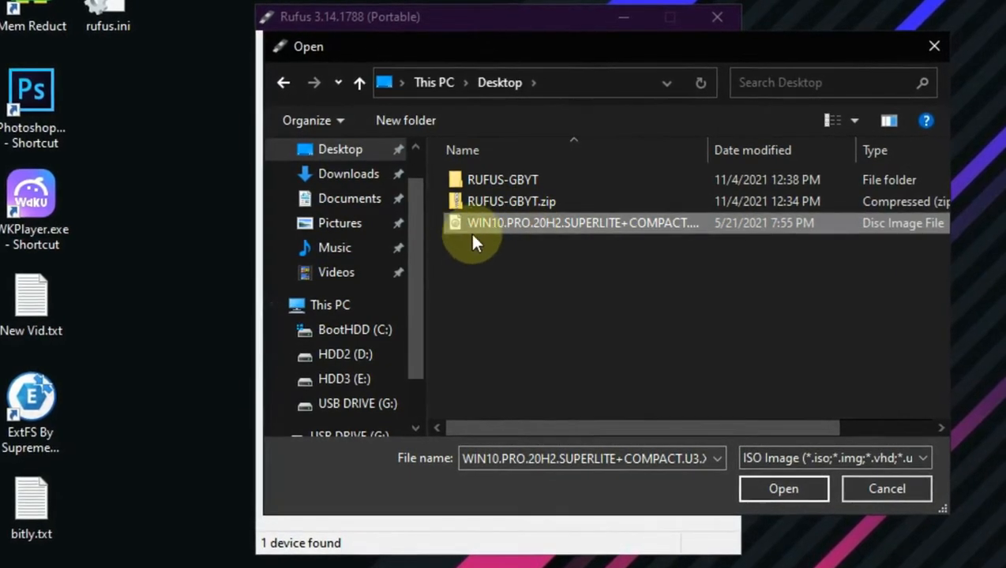
click(757, 483)
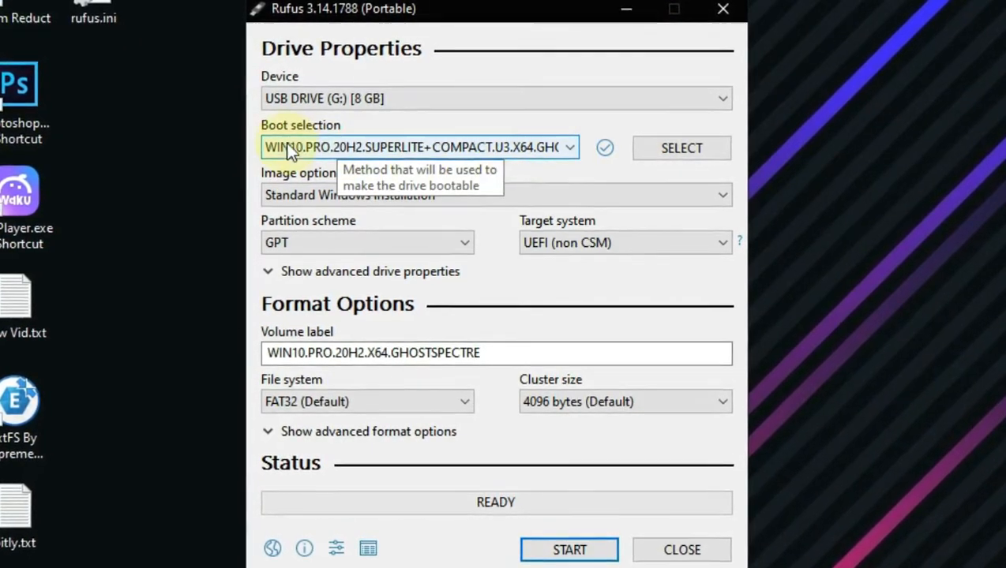
- Choose Standard Windows installation as the image option, GPT as the partition scheme and UEFI (non CSM) as the target system
click(382, 193)
click(381, 195)
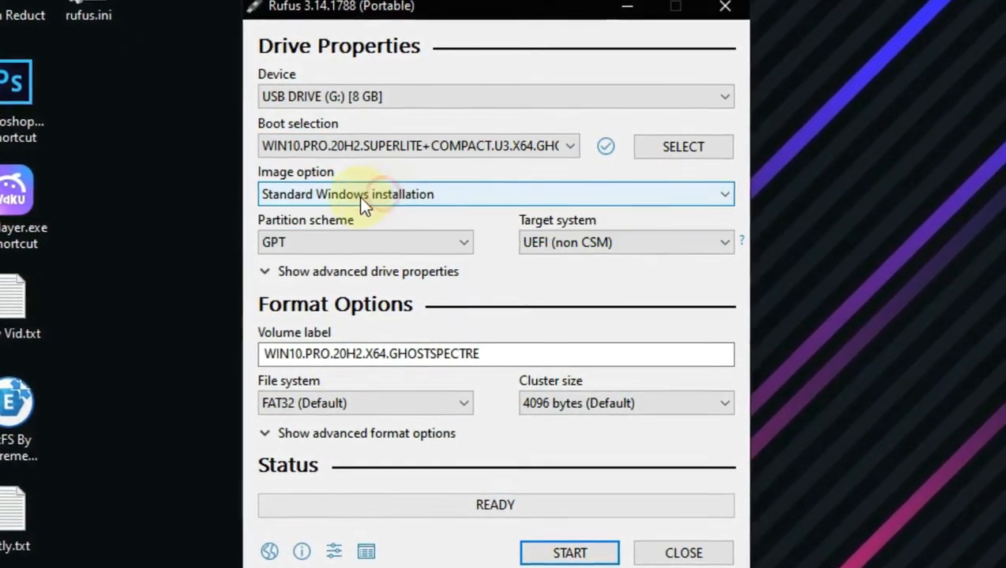
click(391, 240)
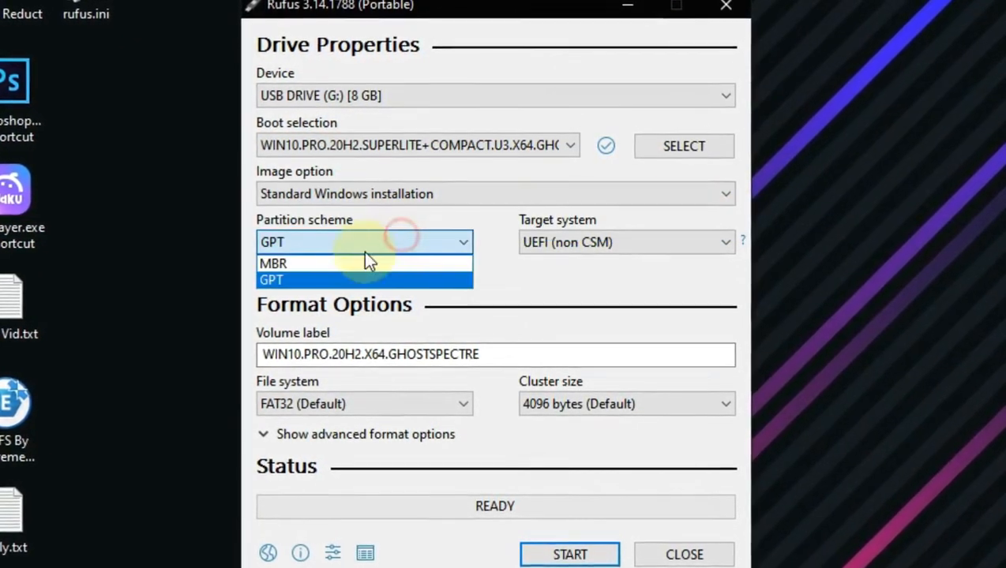
click(295, 282)
click(541, 241)
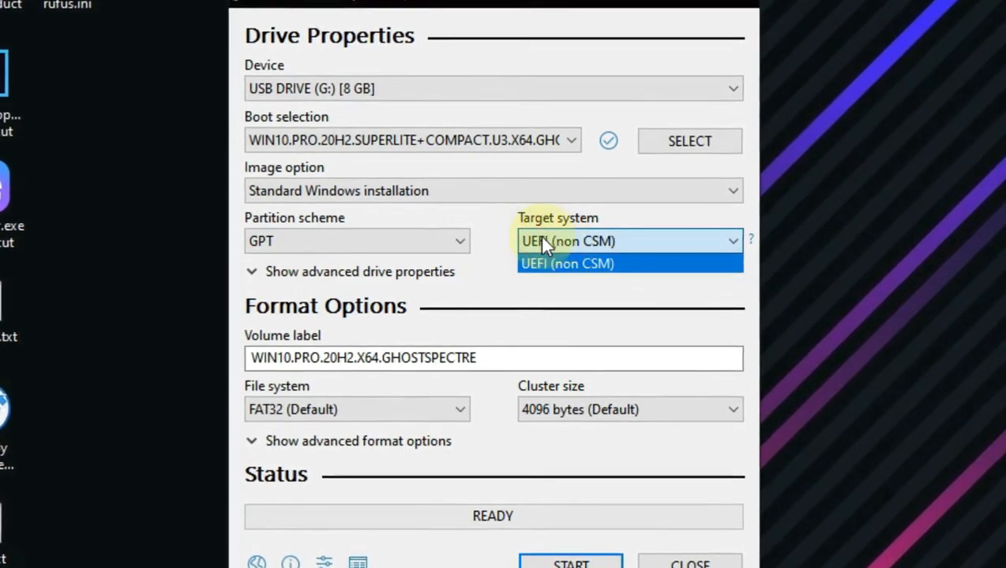
click(540, 241)
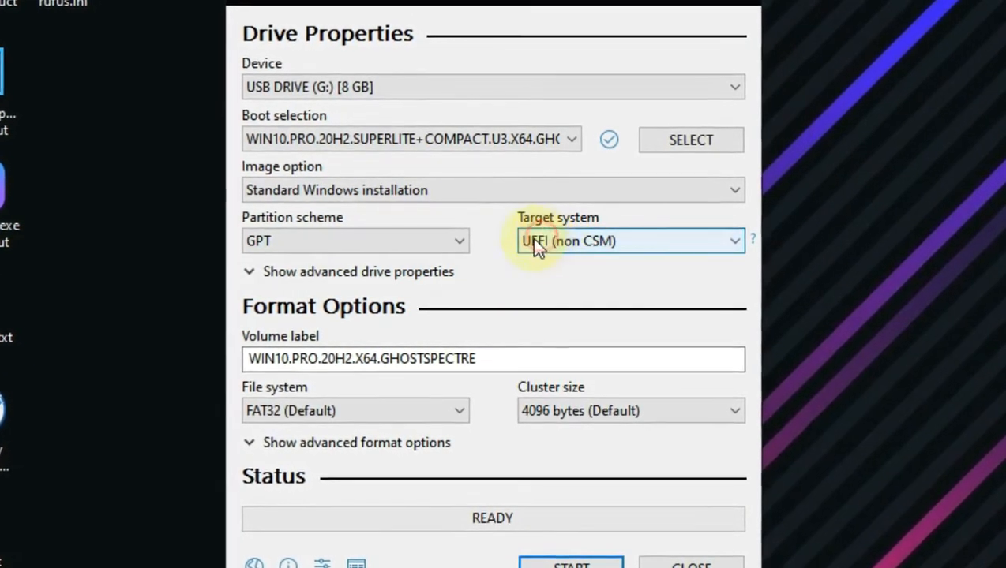
- Keep the volume label WIN10.PRO.20H2.X64.GHOSTSPECTRE and choose FAT32 (Default) as the file system
click(480, 359)
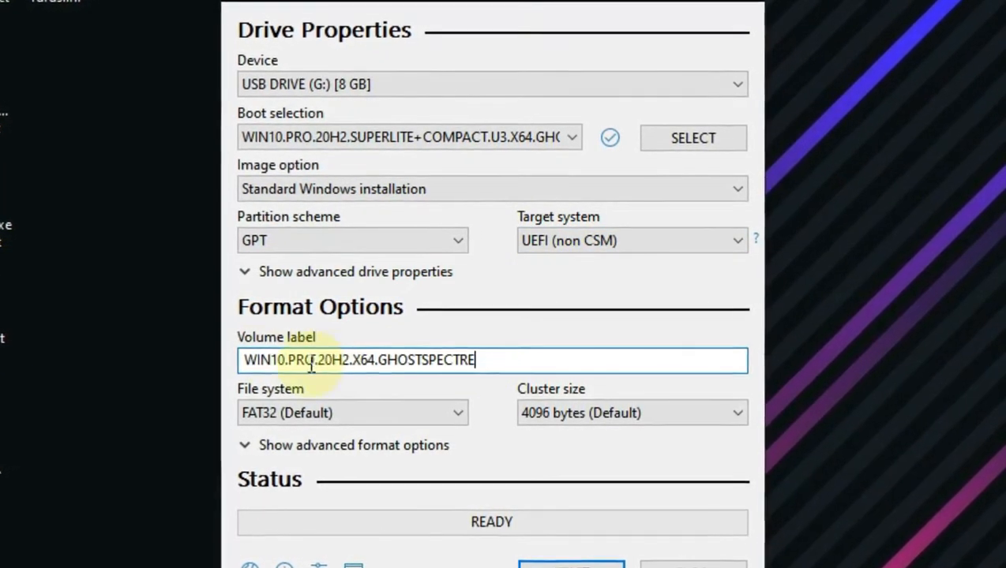
drag(251, 359, 220, 373)
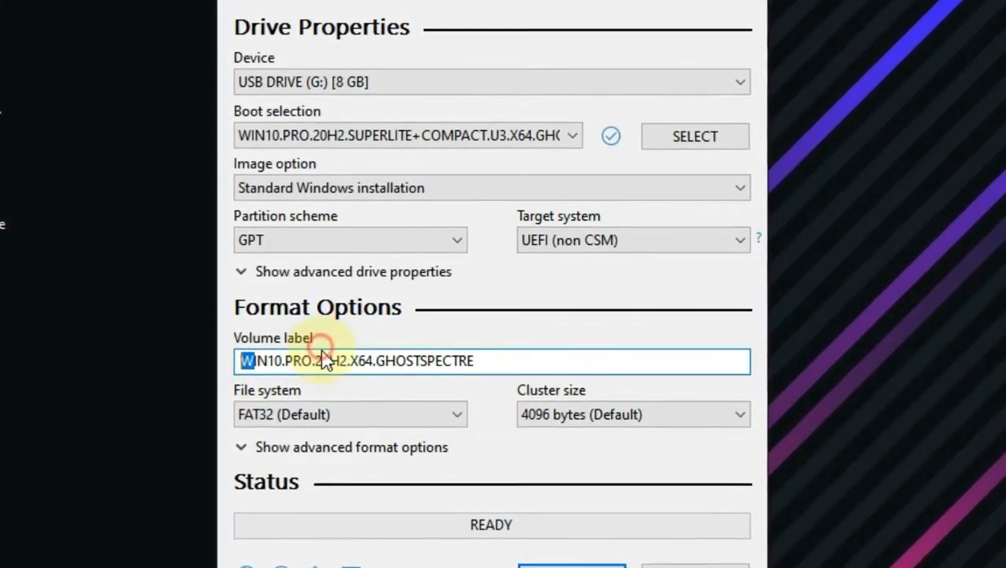
click(439, 417)
click(305, 438)
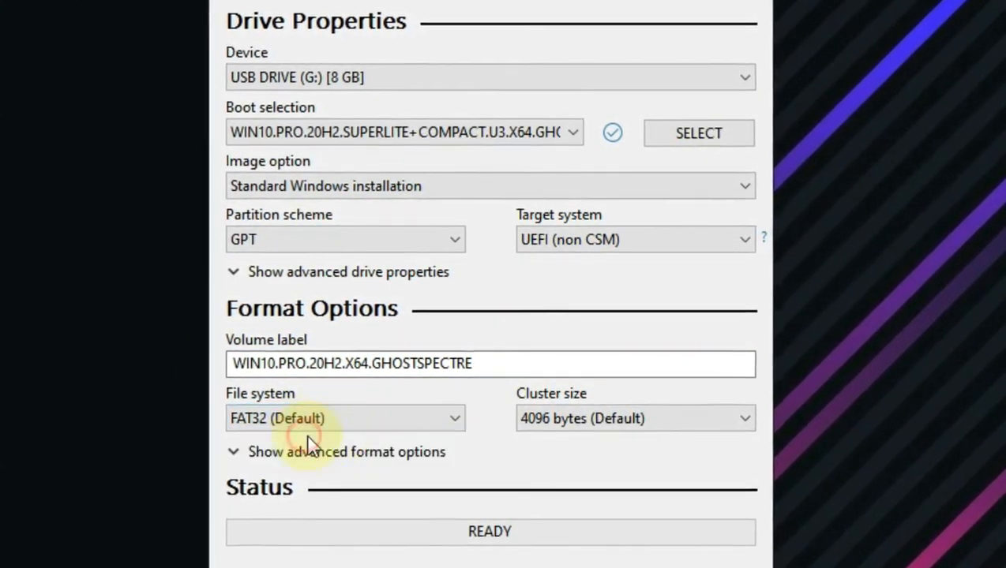
- Keep the cluster size at 4096 bytes (Default) and write the image to the USB drive, accepting erasure of its data, and close Rufus
click(556, 423)
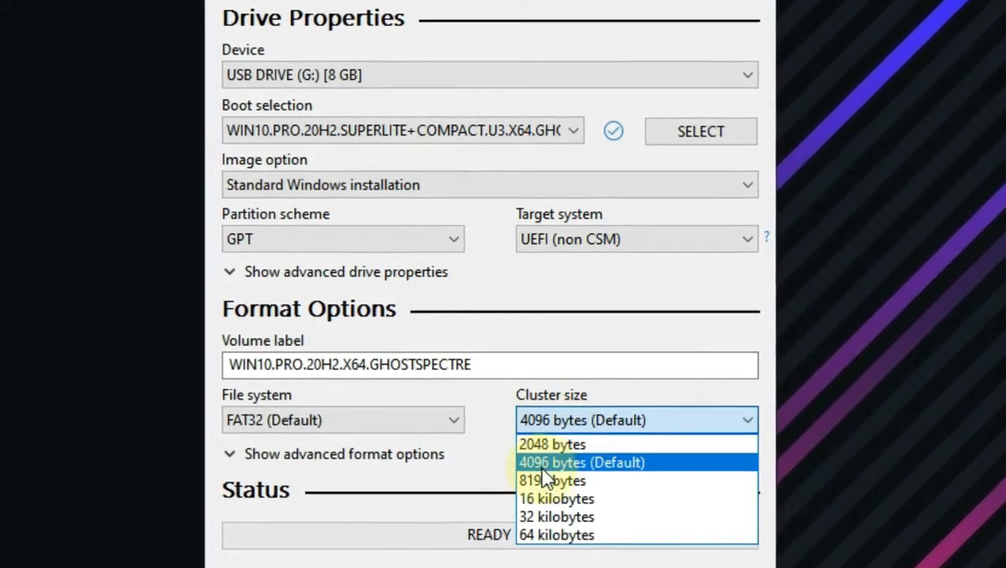
click(535, 463)
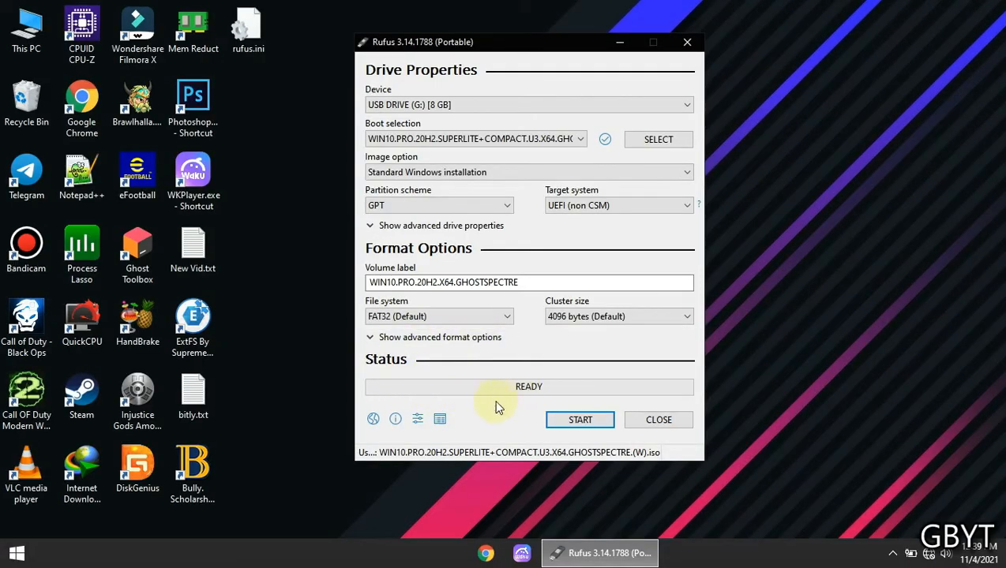
click(569, 423)
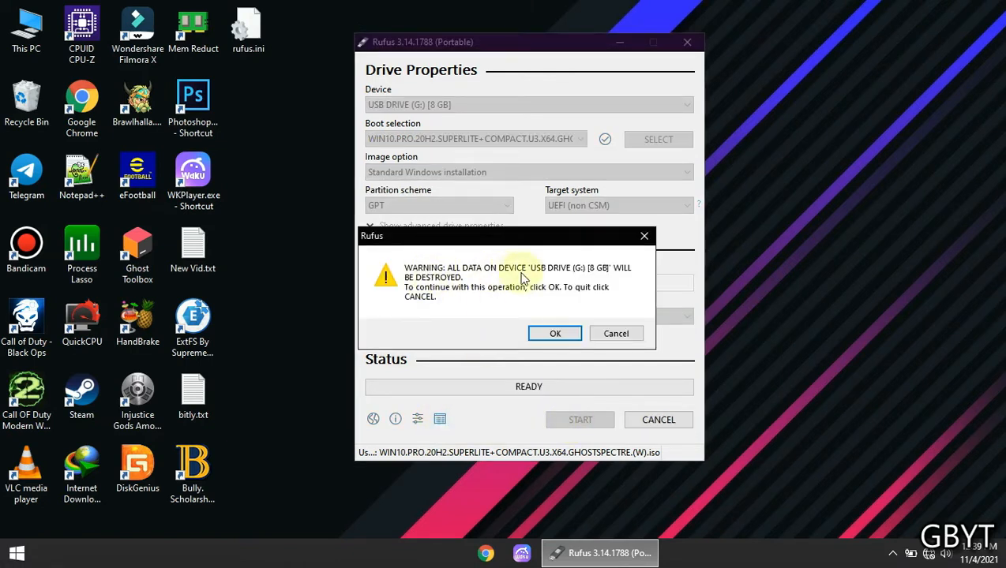
click(556, 335)
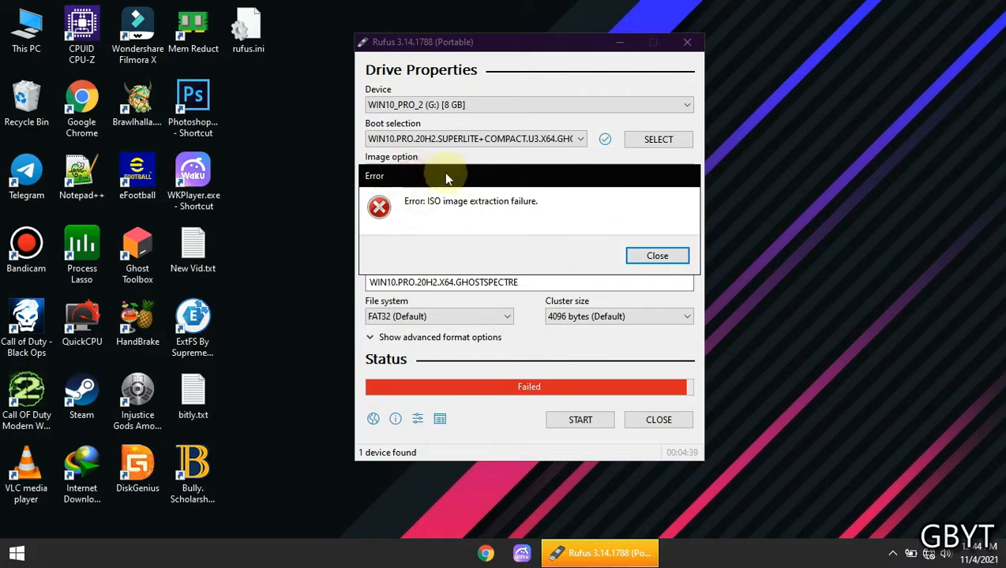
click(652, 255)
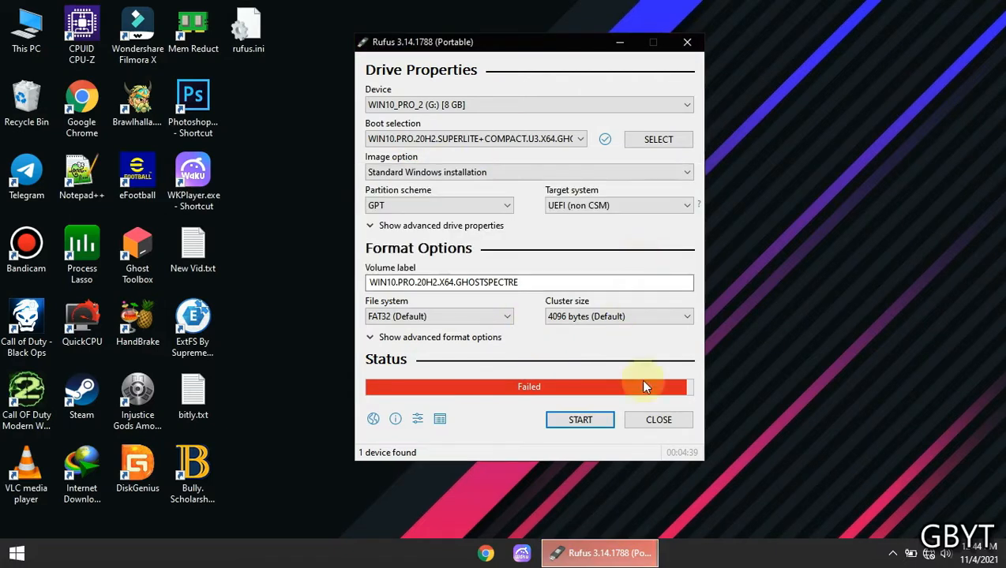
click(658, 421)
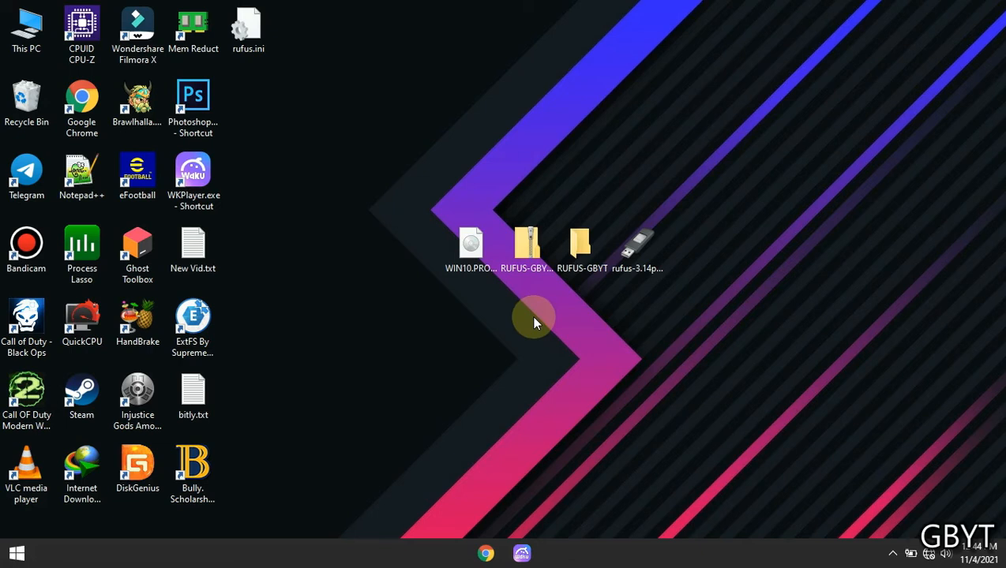
- Open the WIN10_PRO_2 (G:) USB drive from This PC in File Explorer to view its contents
right_click(544, 99)
click(581, 142)
click(798, 120)
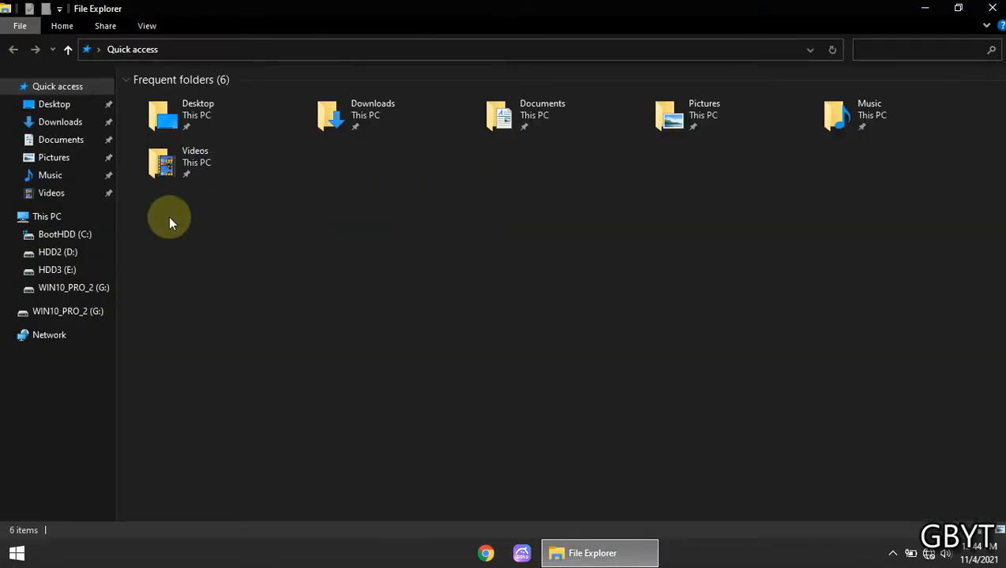
click(90, 217)
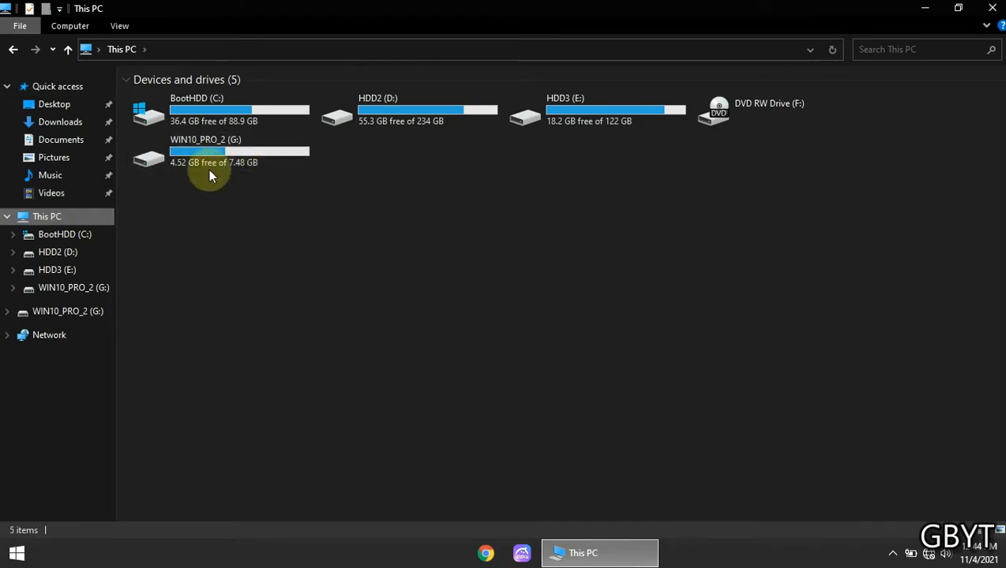
right_click(223, 152)
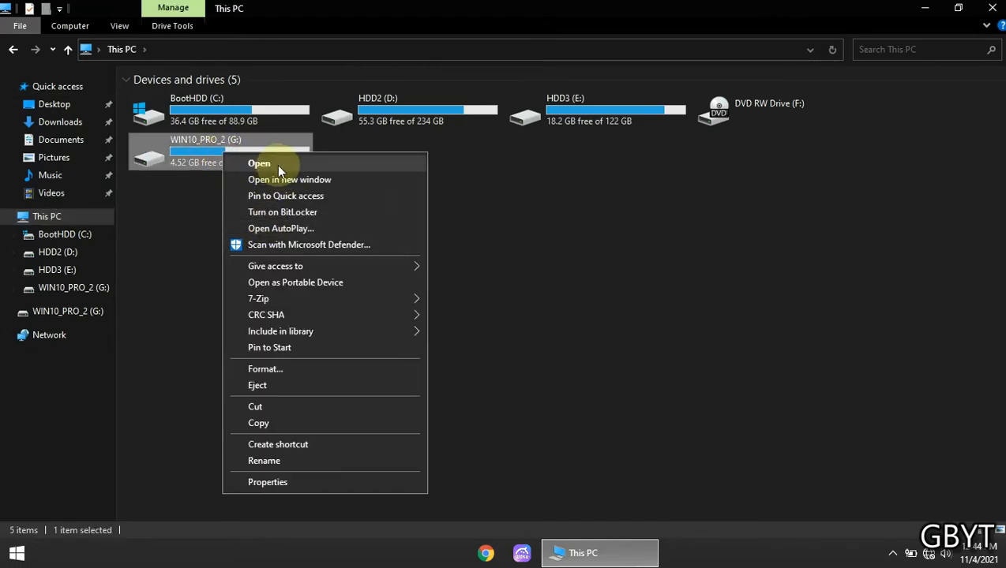
click(278, 166)
drag(177, 187, 256, 190)
right_click(256, 190)
click(306, 248)
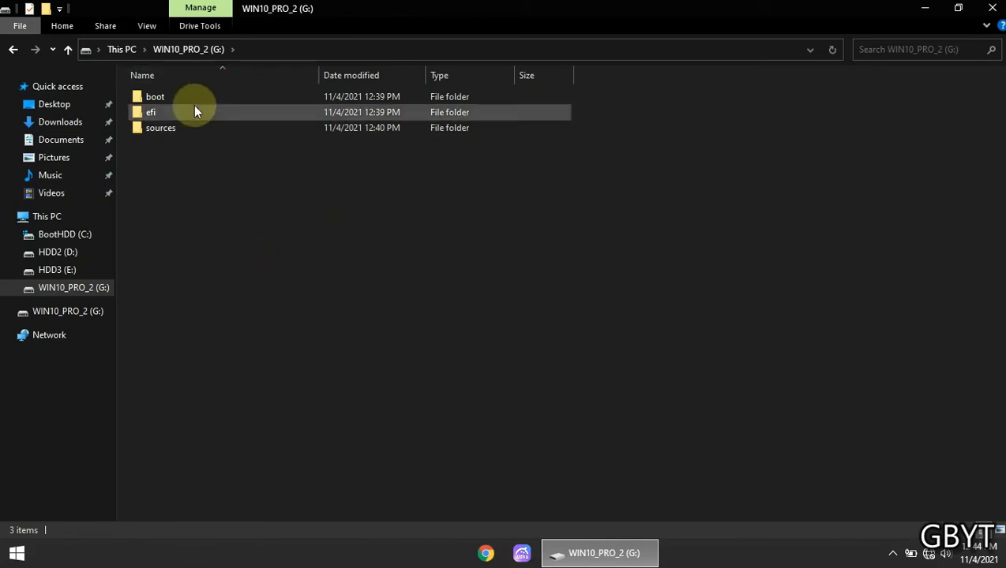
- Mount the WIN10.PRO ISO image from the desktop and arrange its window side by side with the WIN10_PRO_2 (G:) window
drag(308, 14, 1003, 95)
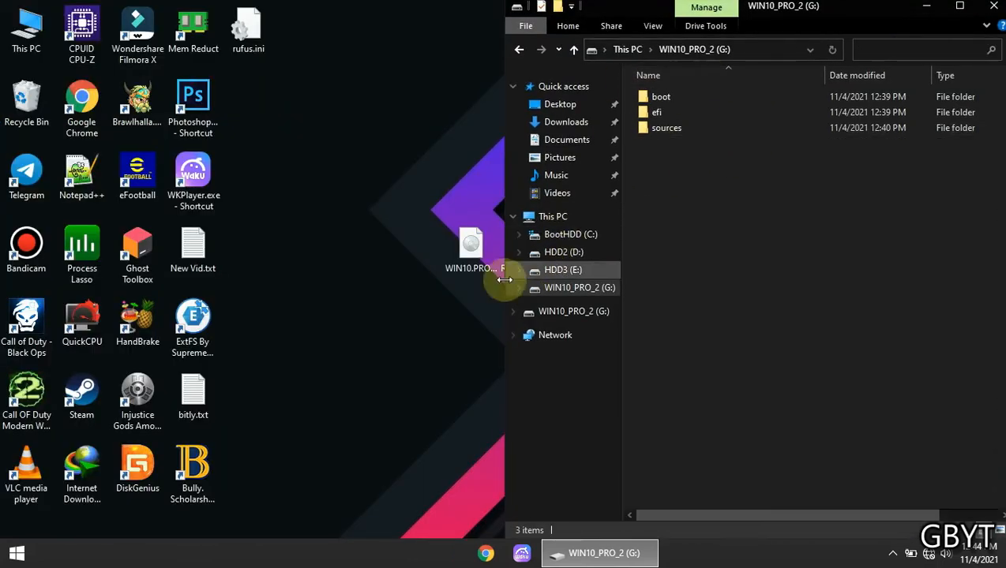
right_click(469, 255)
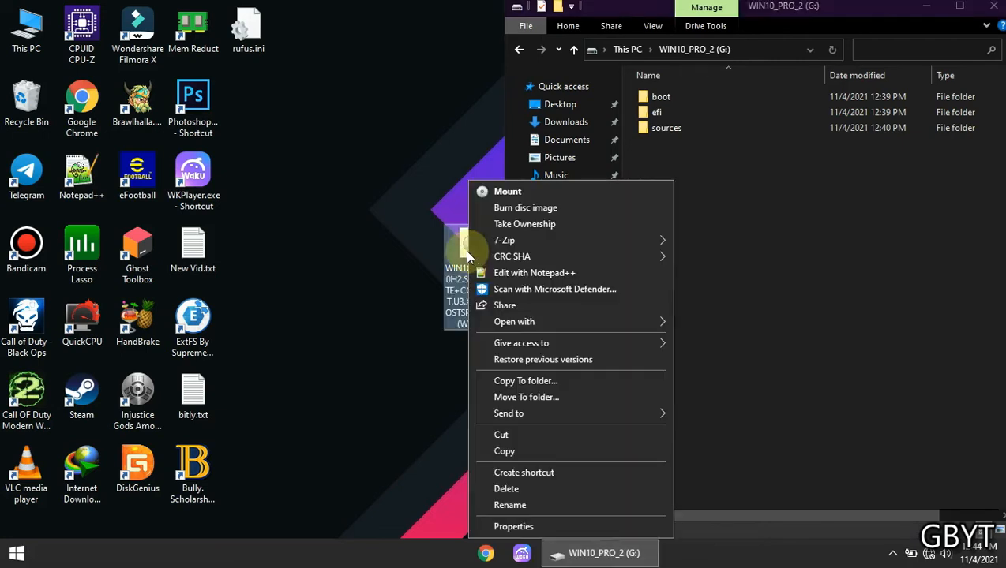
click(508, 192)
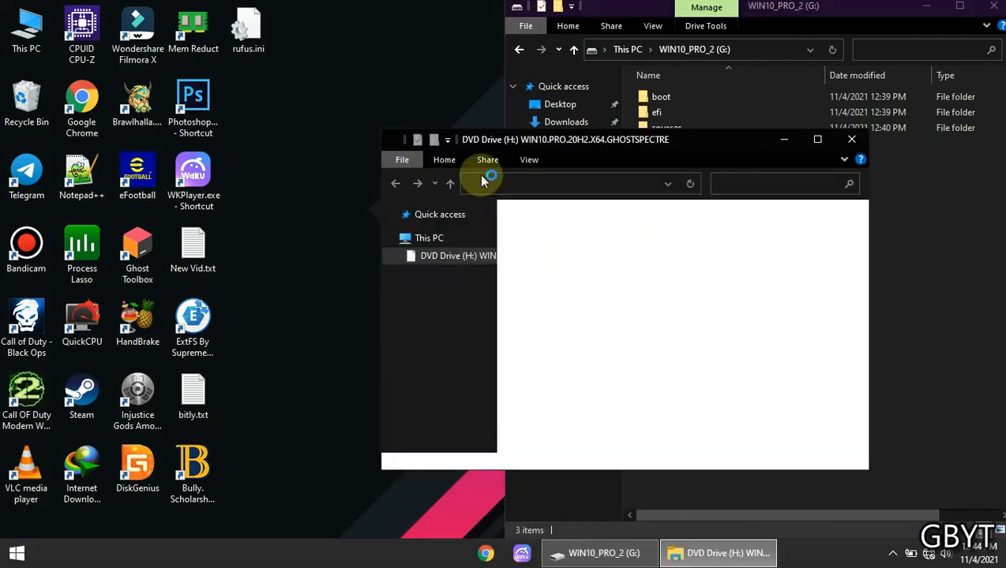
drag(488, 142, 3, 145)
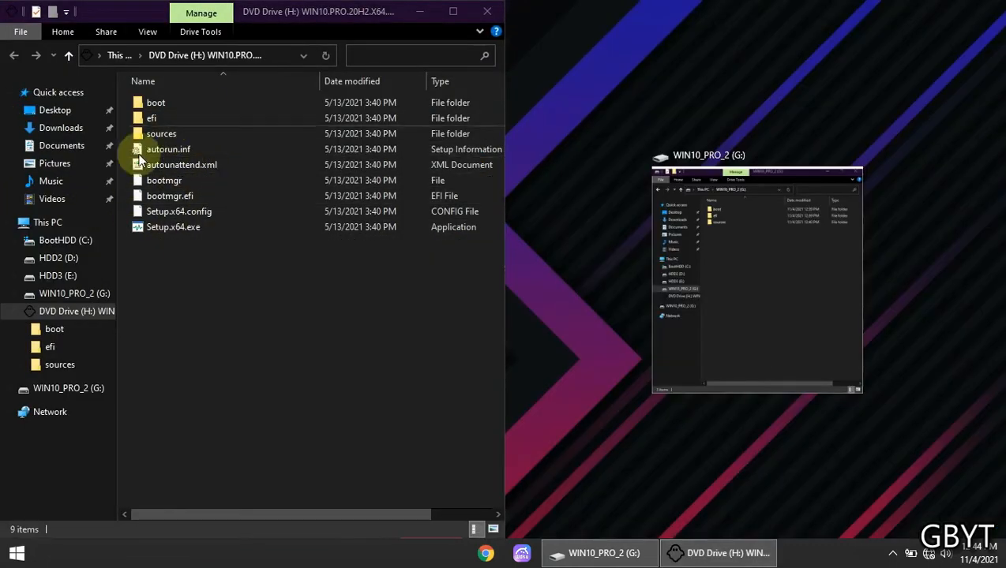
key(Return)
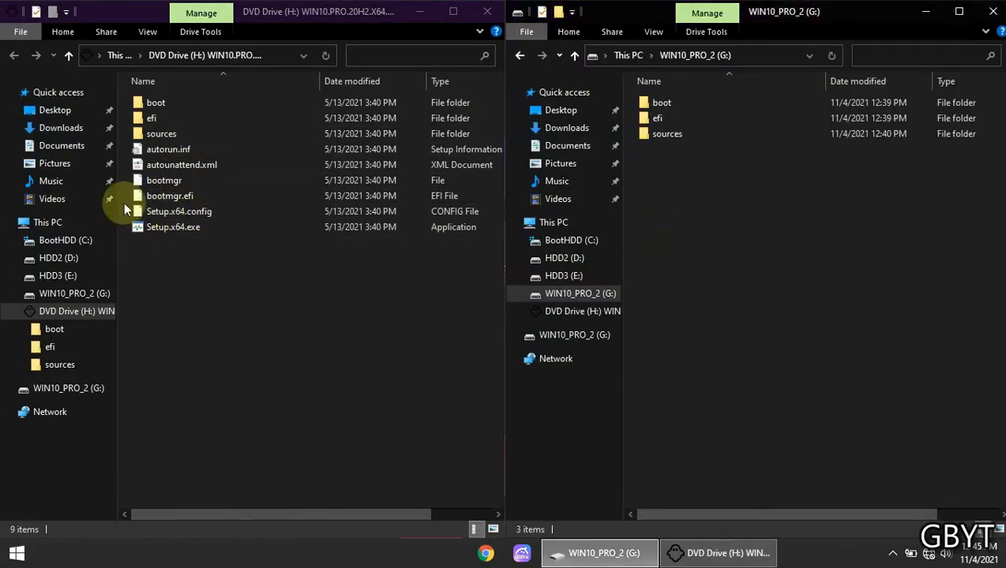
- Copy autorun.inf, autounattend.xml, bootmgr and bootmgr.efi from the mounted image to the root of the WIN10_PRO_2 (G:) drive
click(134, 197)
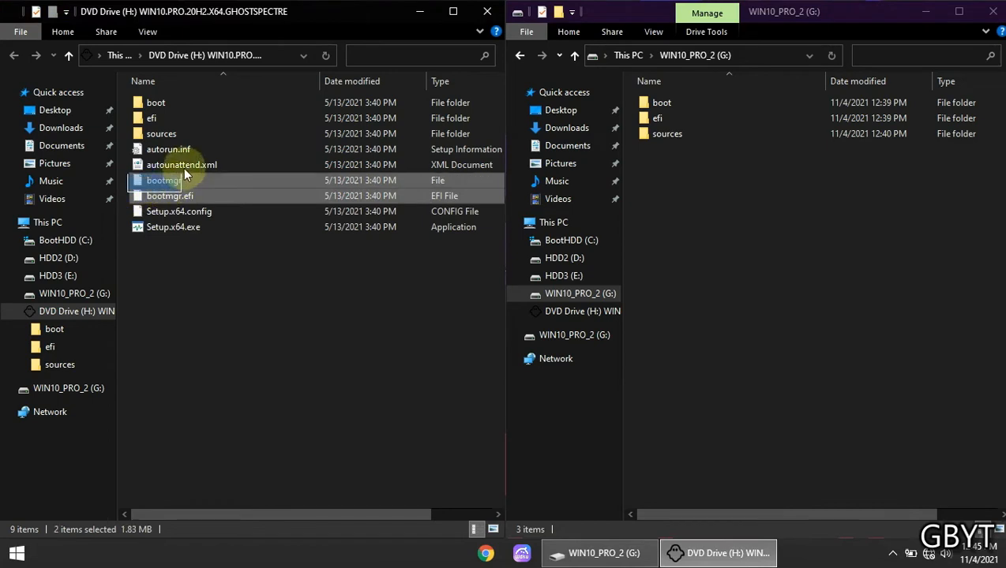
drag(302, 172, 564, 201)
drag(723, 188, 723, 191)
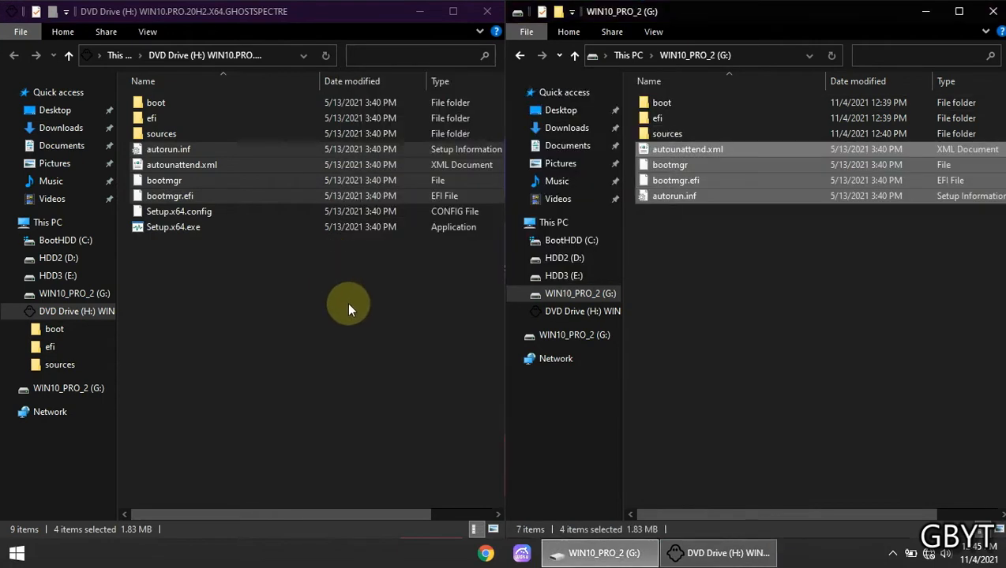
click(710, 261)
- Look at Setup.x64.config and Setup.x64.exe on the mounted image without copying them, and close both File Explorer windows
click(349, 360)
drag(205, 277, 204, 226)
click(188, 211)
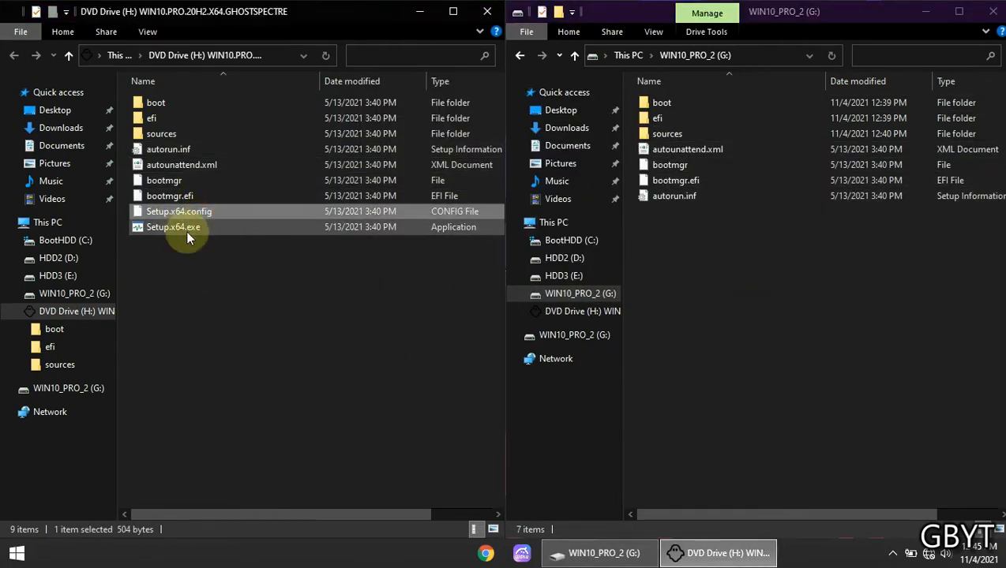
click(484, 12)
click(992, 11)
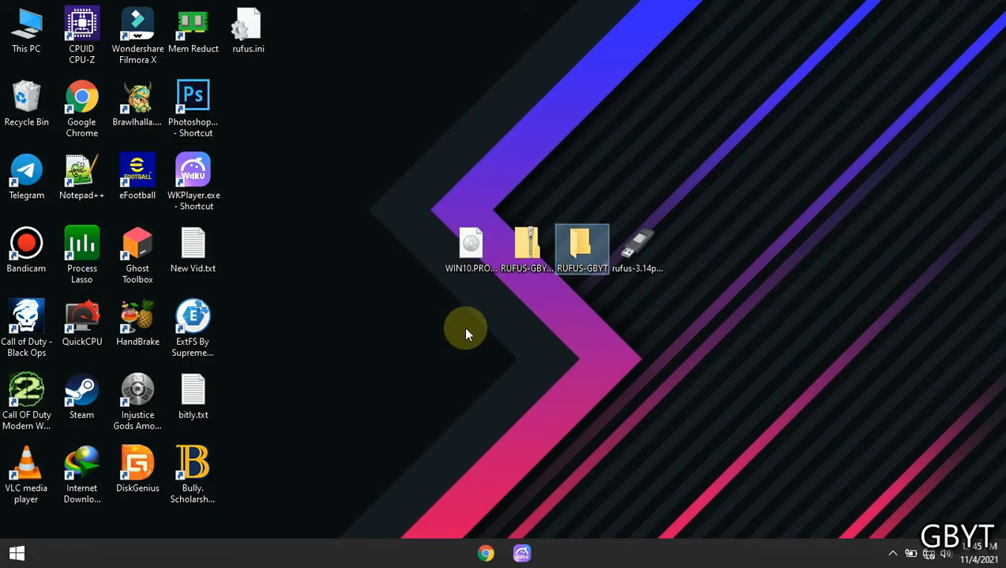
- Reopen the WIN10_PRO_2 (G:) drive to check its files and folders, and close the window
key(super+e)
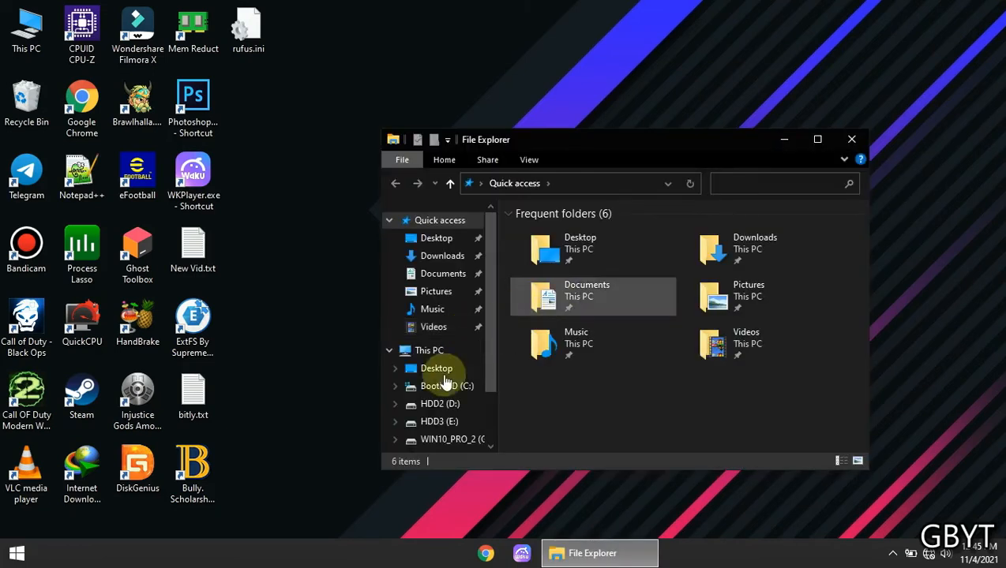
click(452, 440)
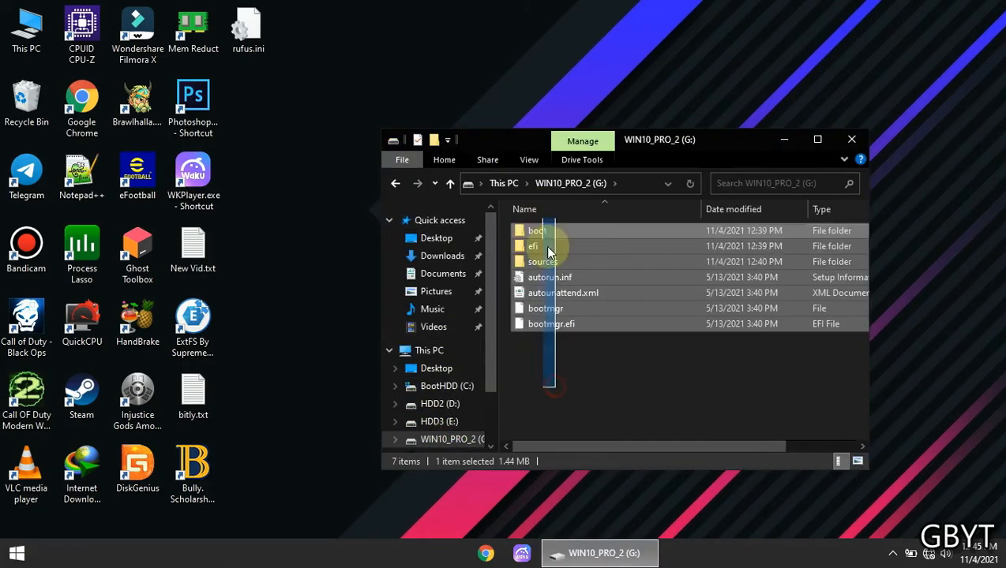
click(851, 140)
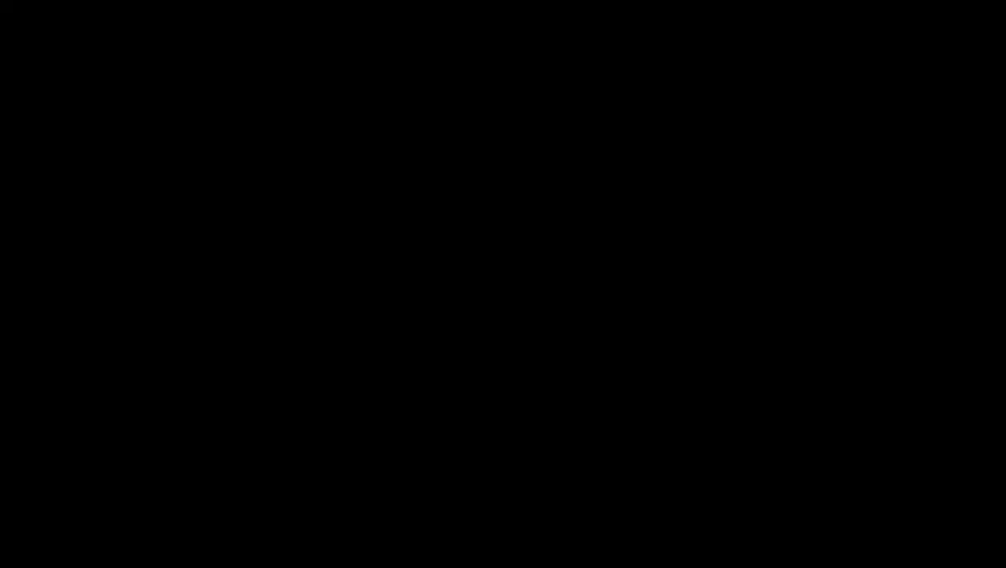